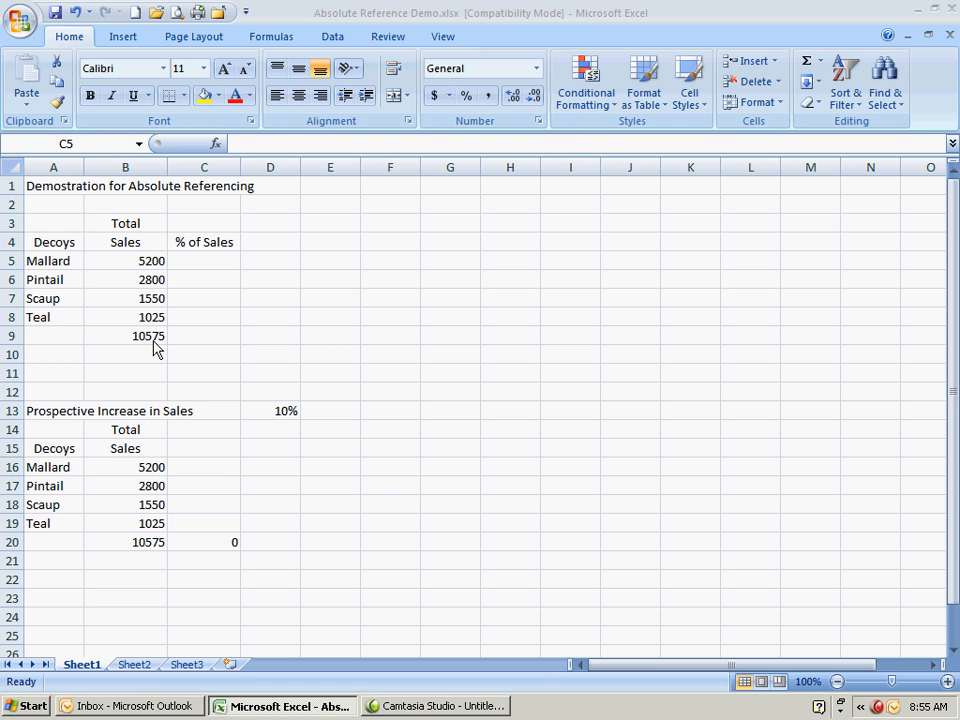
Step: Enter the formula =B5/$B$9 in C5 to calculate Mallard's share of total sales with an absolute reference
{"action": "left_click", "coordinate": [215, 261]}
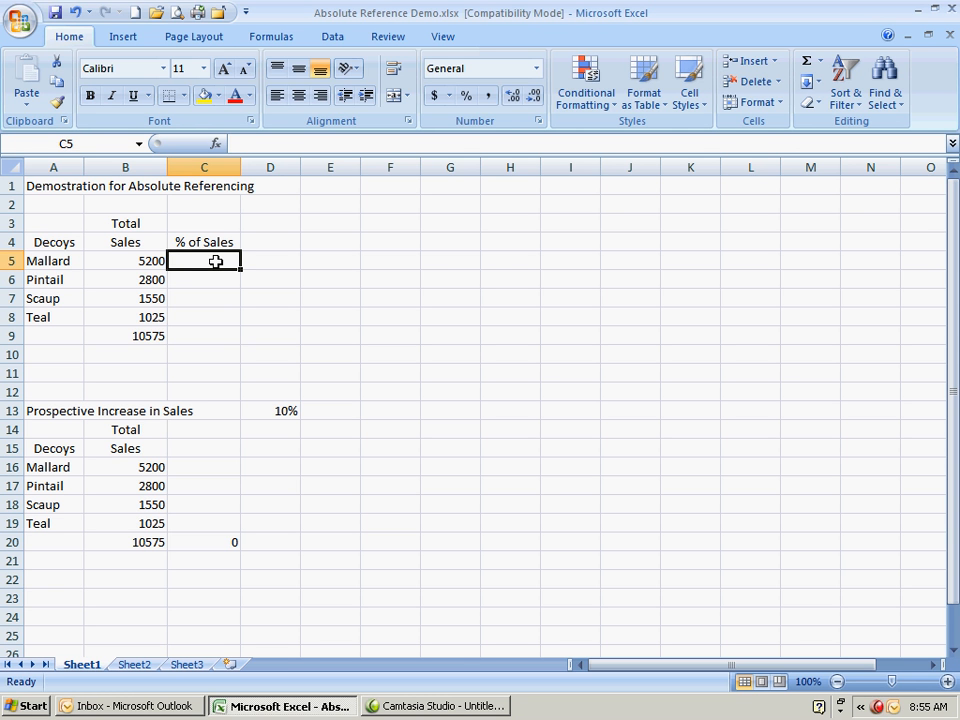
{"action": "type", "text": "="}
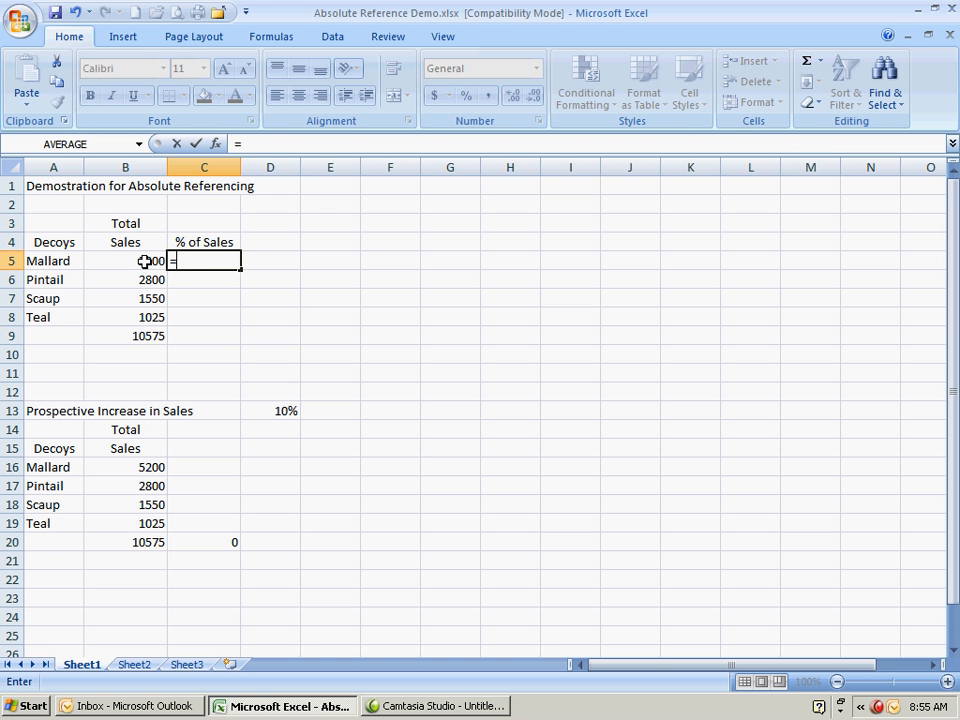
{"action": "left_click", "coordinate": [145, 261]}
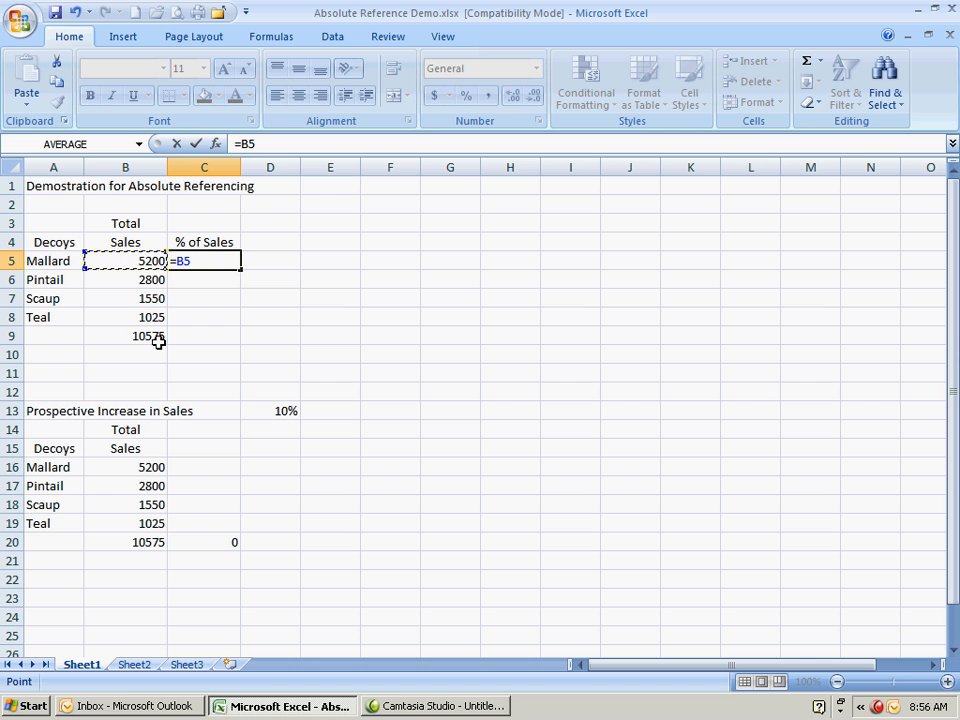
{"action": "type", "text": "/"}
{"action": "type", "text": "$b"}
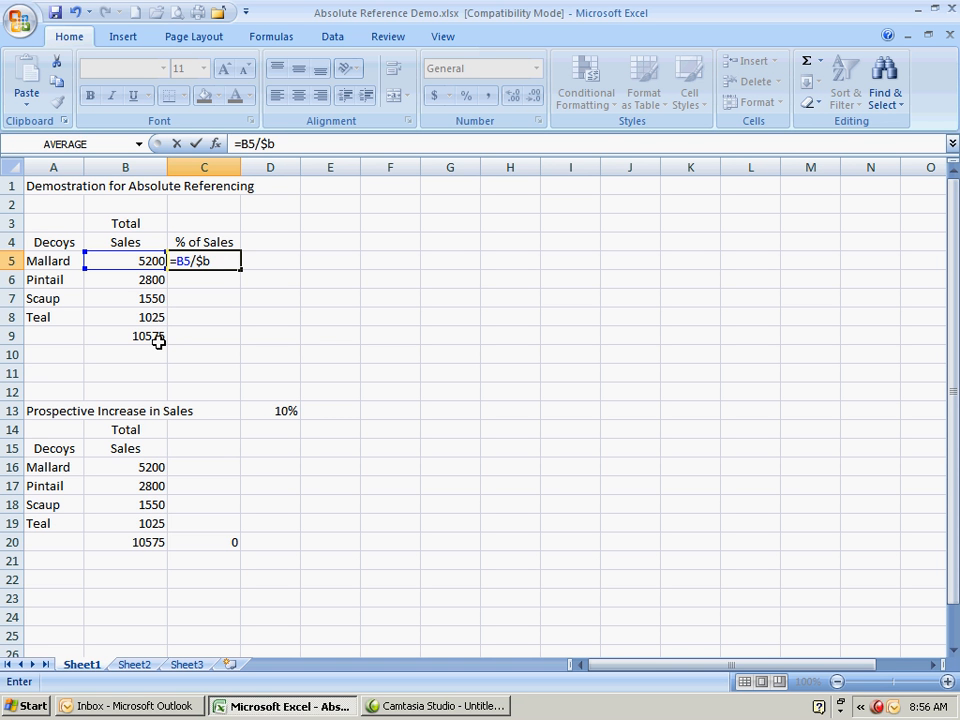
{"action": "type", "text": "$9"}
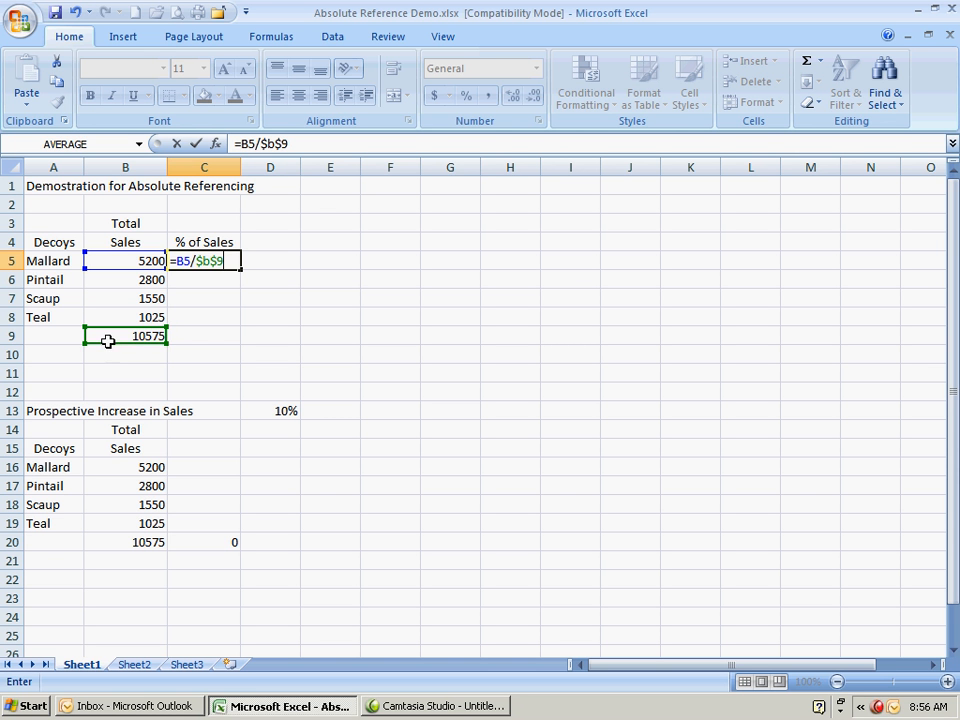
{"action": "left_click", "coordinate": [195, 145]}
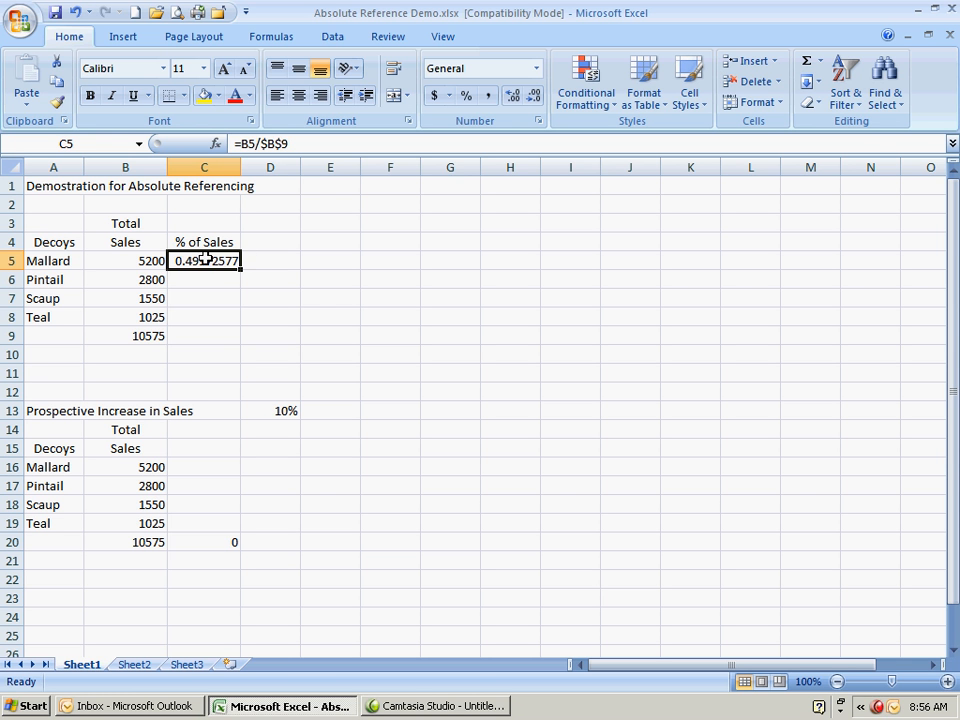
Step: Fill the C5 formula down through C8 and copy the total formula from B9 across to C9
{"action": "left_click_drag", "start_coordinate": [242, 269], "coordinate": [241, 324]}
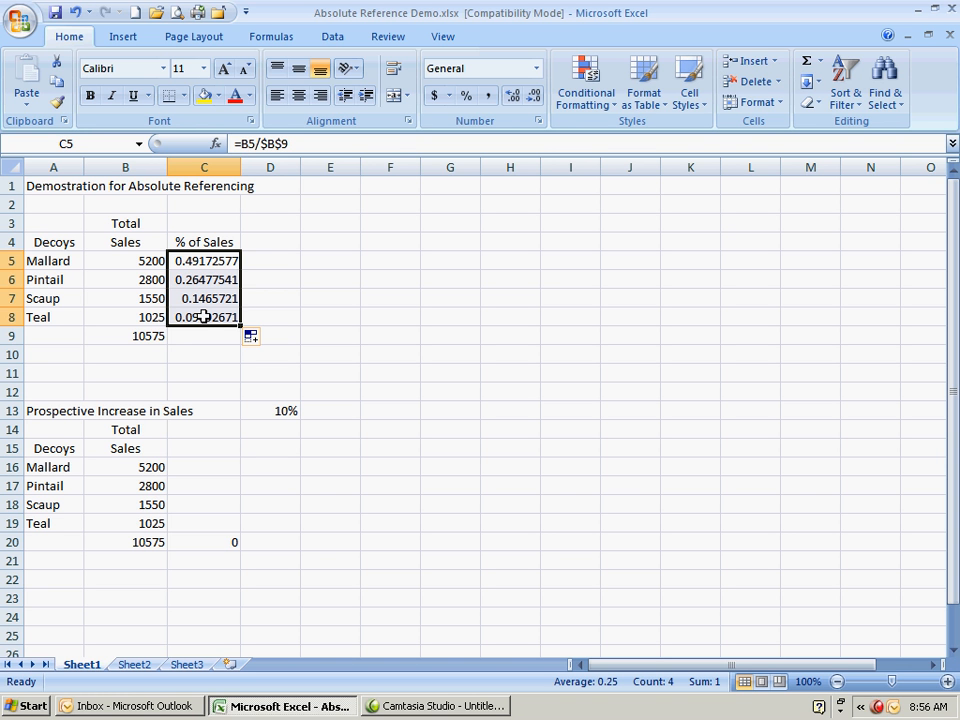
{"action": "left_click", "coordinate": [156, 337]}
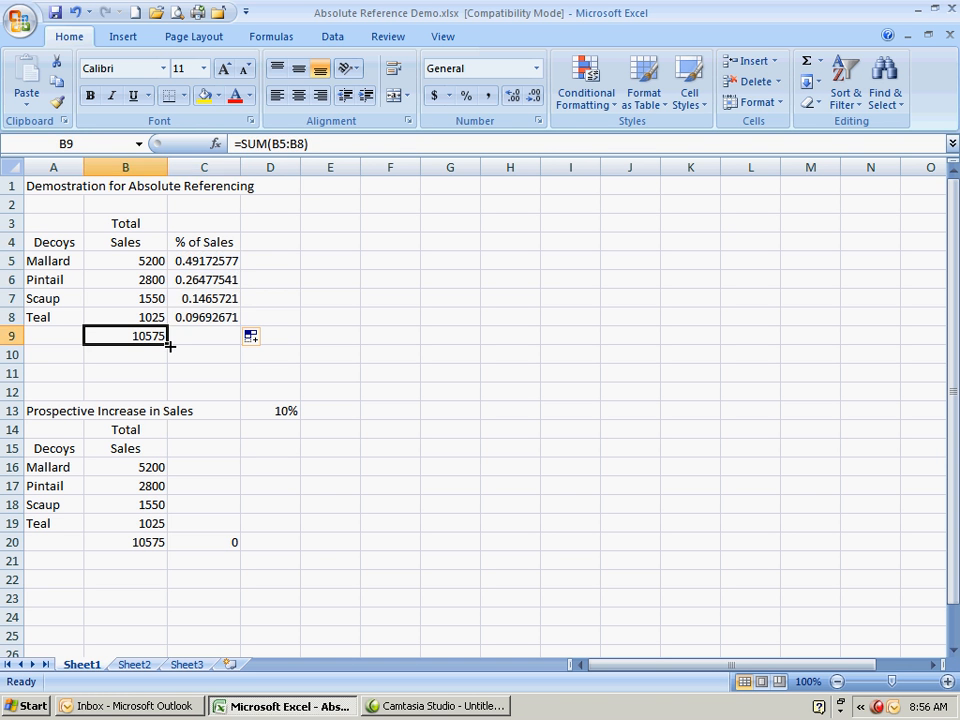
{"action": "left_click_drag", "start_coordinate": [169, 343], "coordinate": [206, 341]}
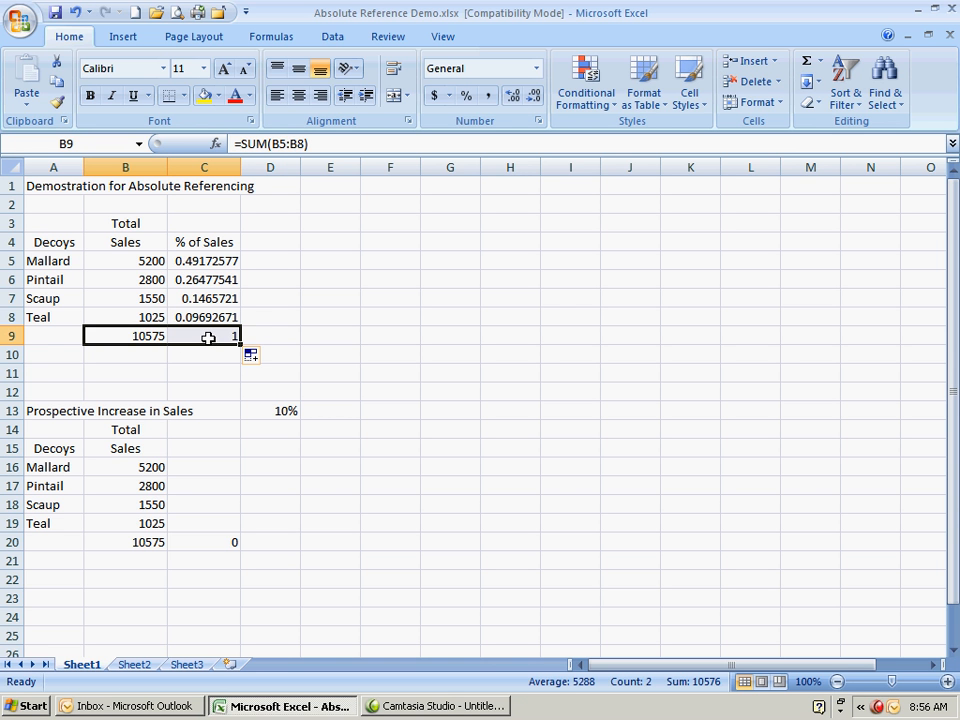
{"action": "left_click", "coordinate": [207, 338]}
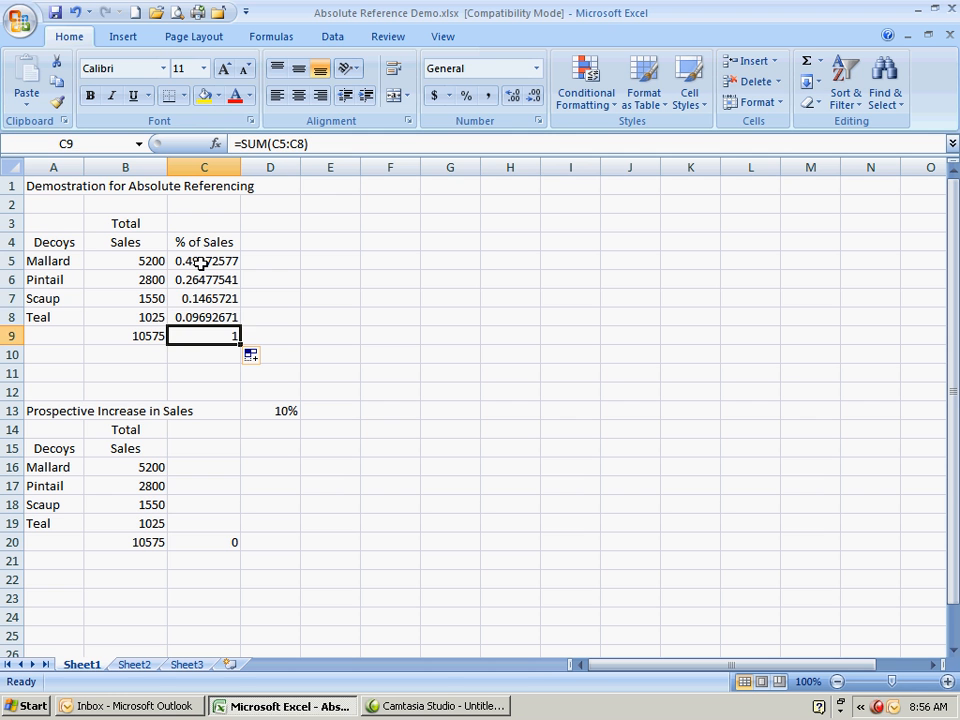
Step: Format the % of Sales values in C5:C9 as percentages with no decimal places
{"action": "left_click_drag", "start_coordinate": [201, 263], "coordinate": [210, 338]}
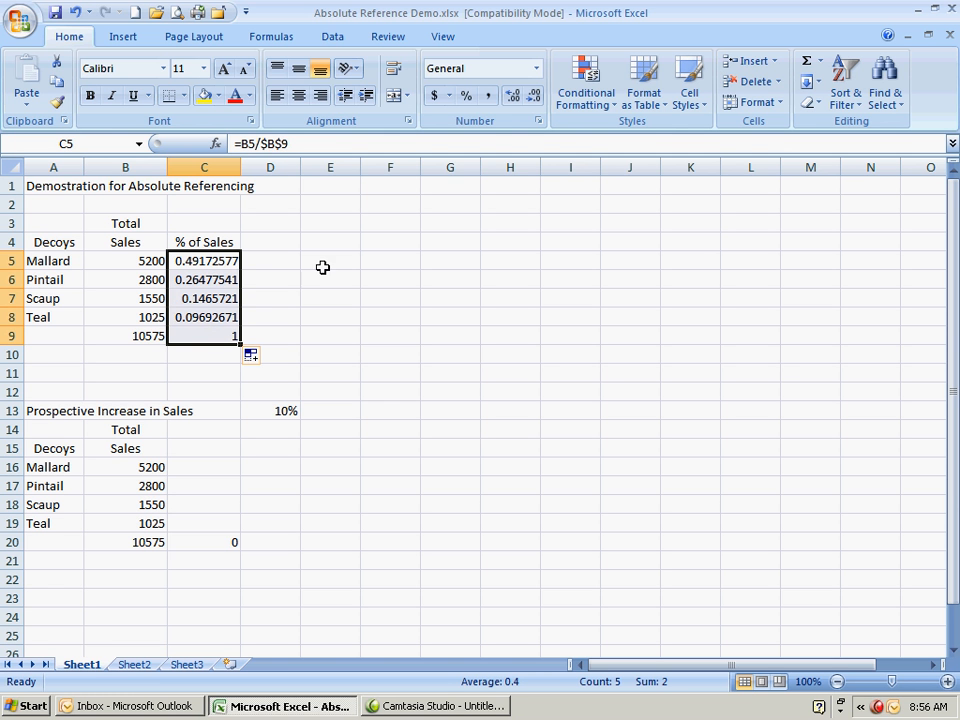
{"action": "left_click", "coordinate": [470, 103]}
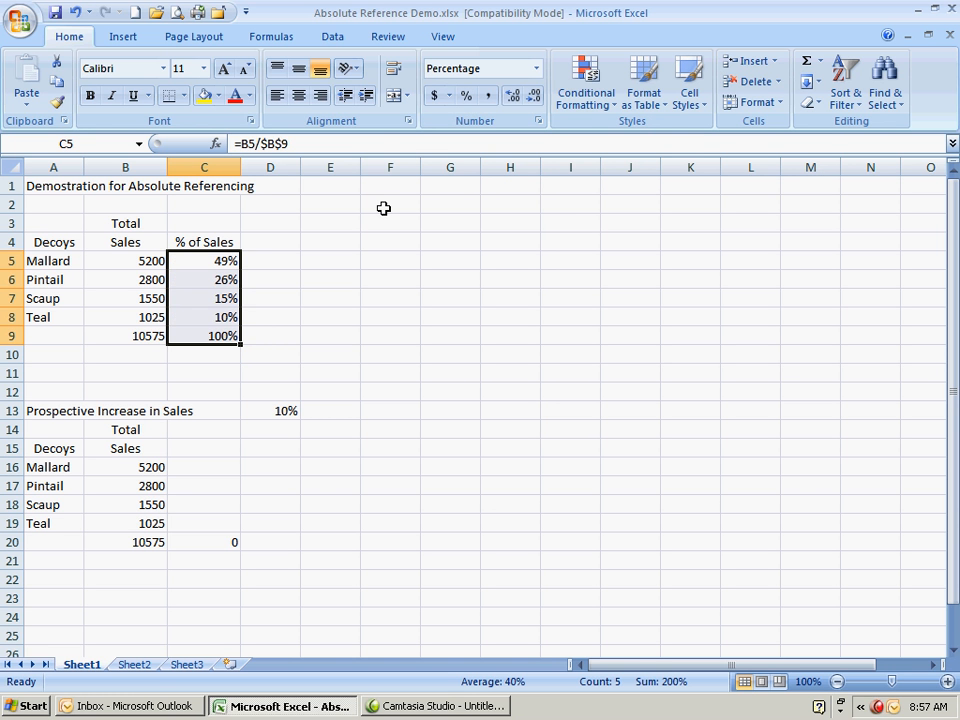
{"action": "left_click", "coordinate": [512, 95]}
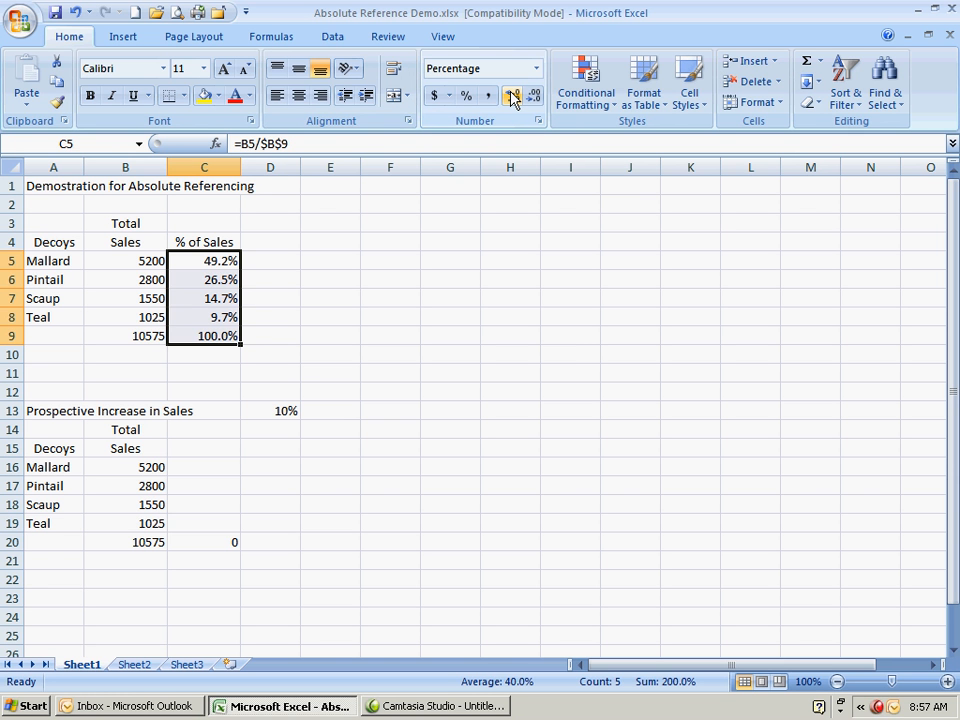
{"action": "left_click", "coordinate": [533, 95]}
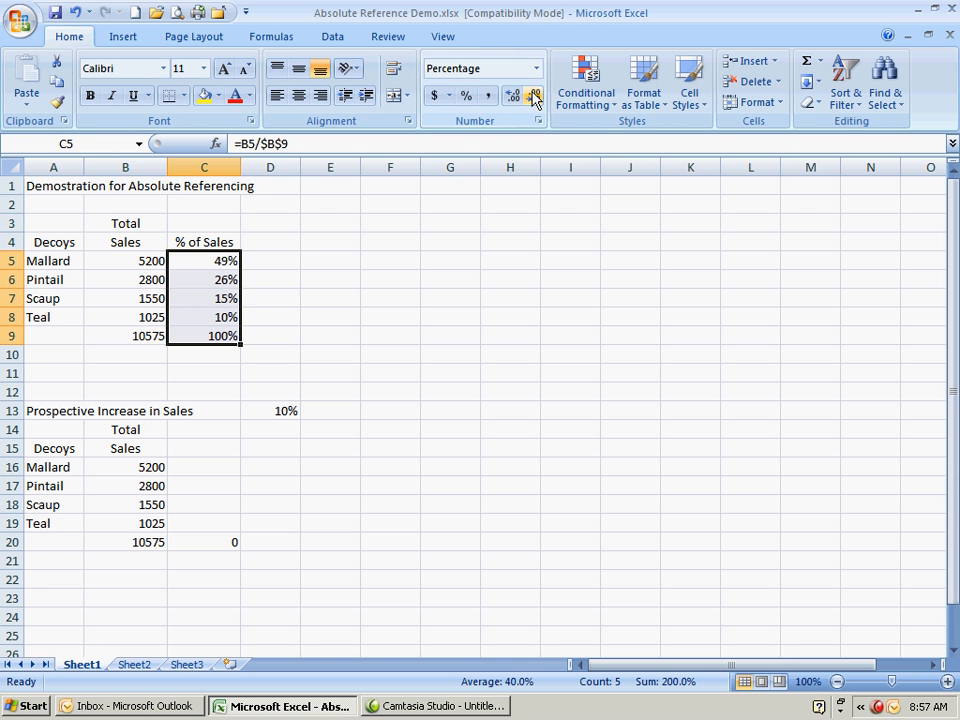
Step: Format the total sales values in B5:B9 with comma style and no decimal places
{"action": "left_click_drag", "start_coordinate": [135, 259], "coordinate": [144, 336]}
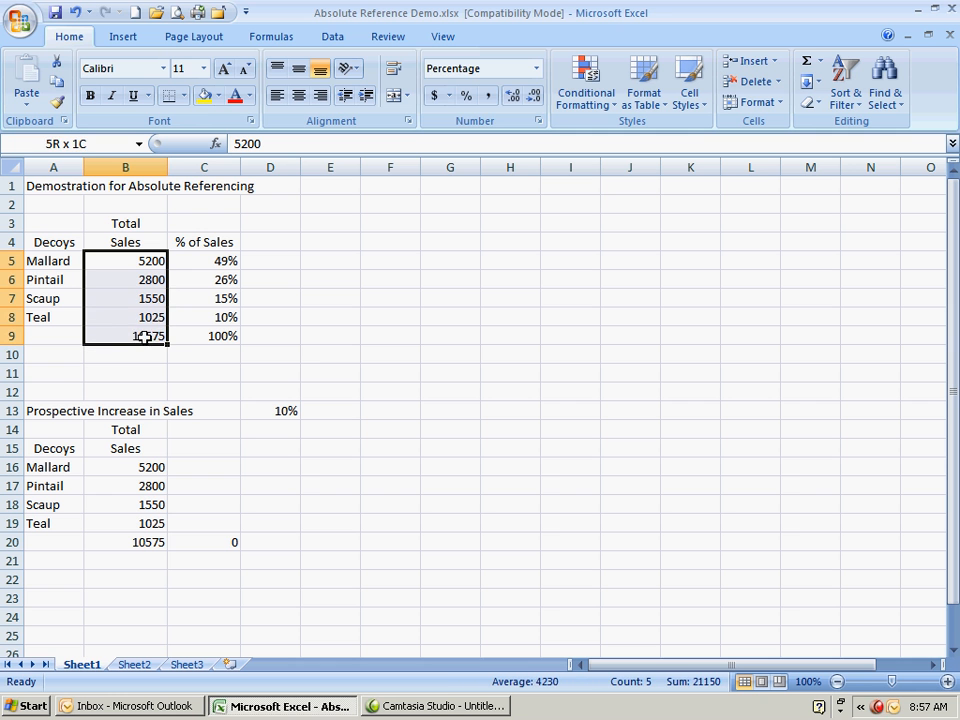
{"action": "left_click", "coordinate": [488, 98]}
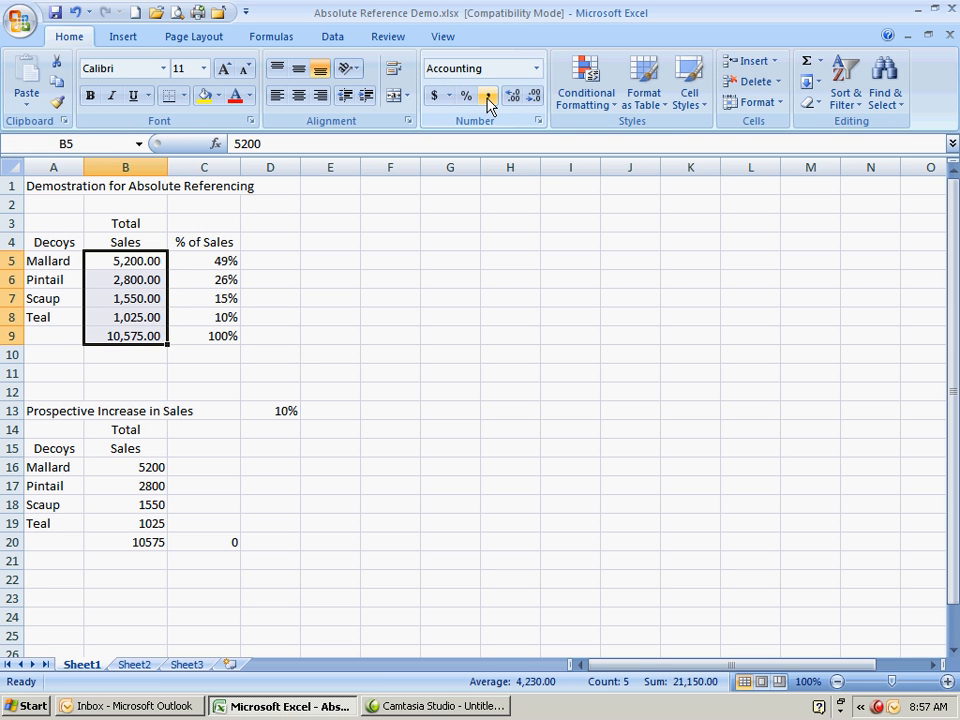
{"action": "left_click", "coordinate": [536, 97]}
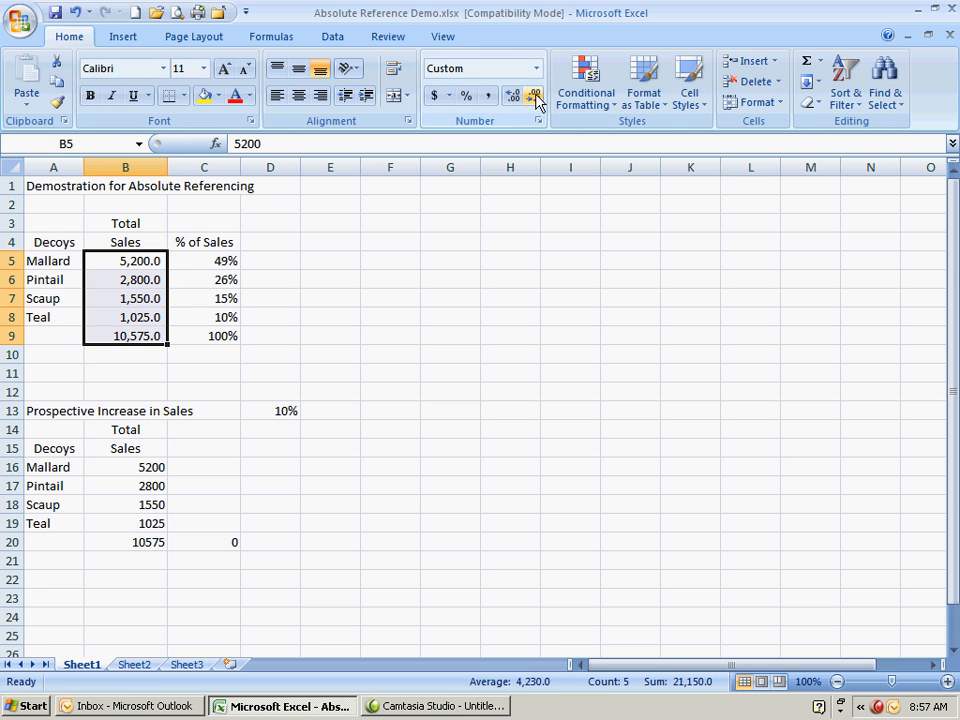
{"action": "left_click", "coordinate": [536, 97]}
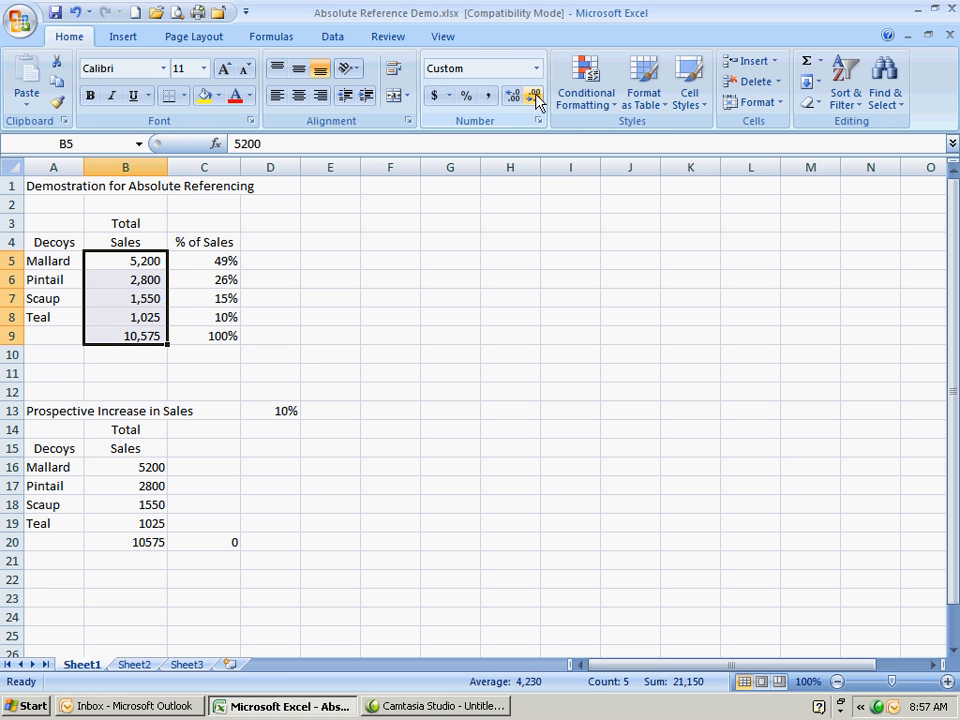
{"action": "left_click", "coordinate": [206, 263]}
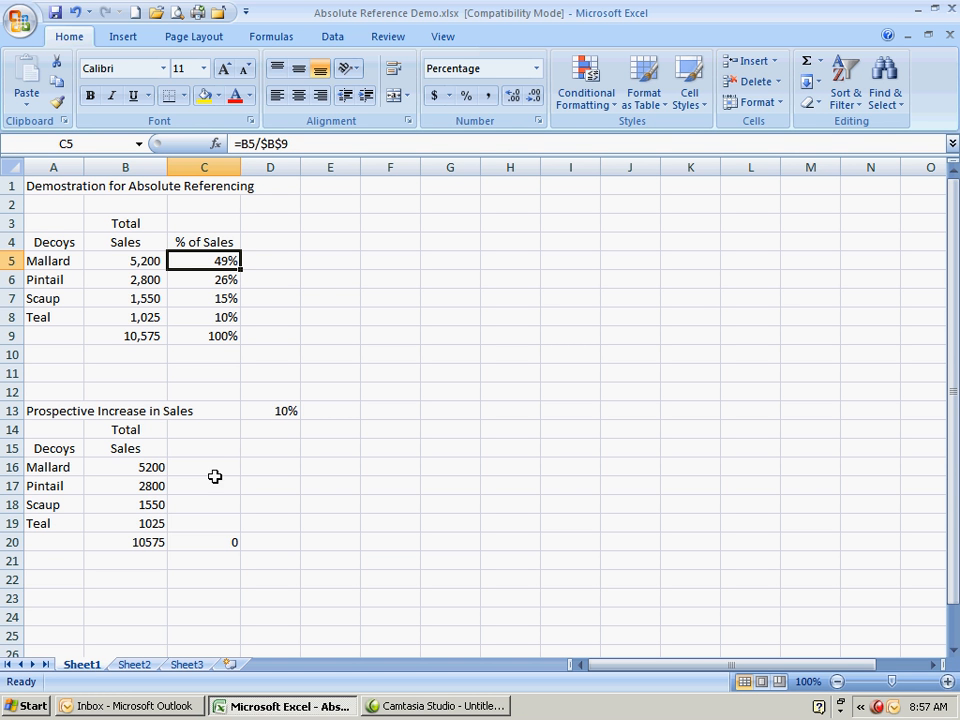
Step: Enter the formula =B16*(1+$D$13) in C16 to calculate Mallard's increased sales
{"action": "left_click", "coordinate": [211, 470]}
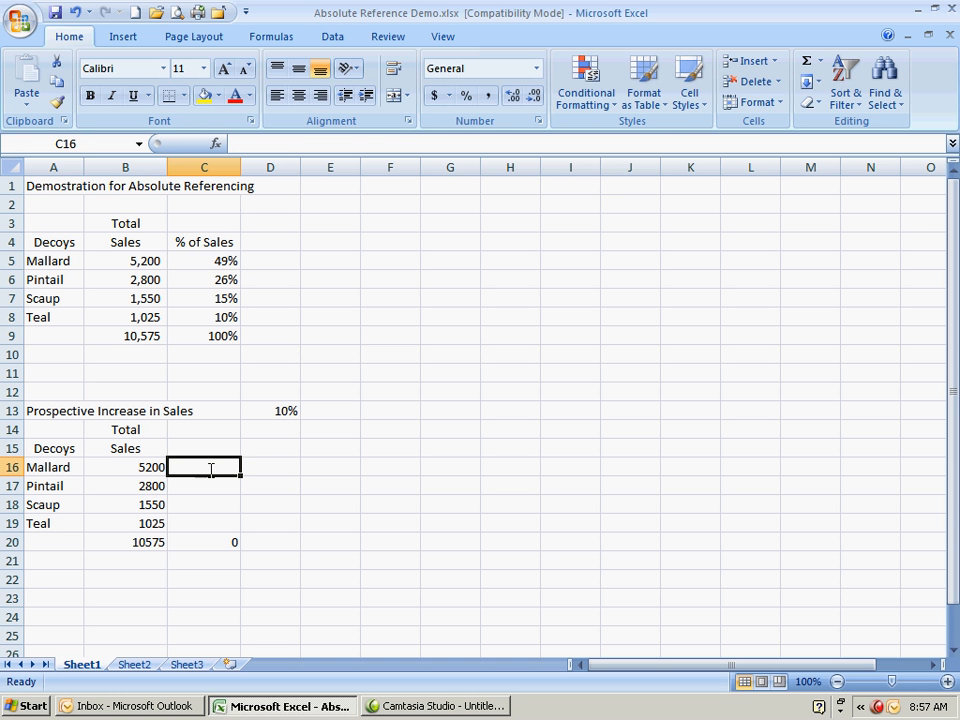
{"action": "type", "text": "="}
{"action": "left_click", "coordinate": [129, 464]}
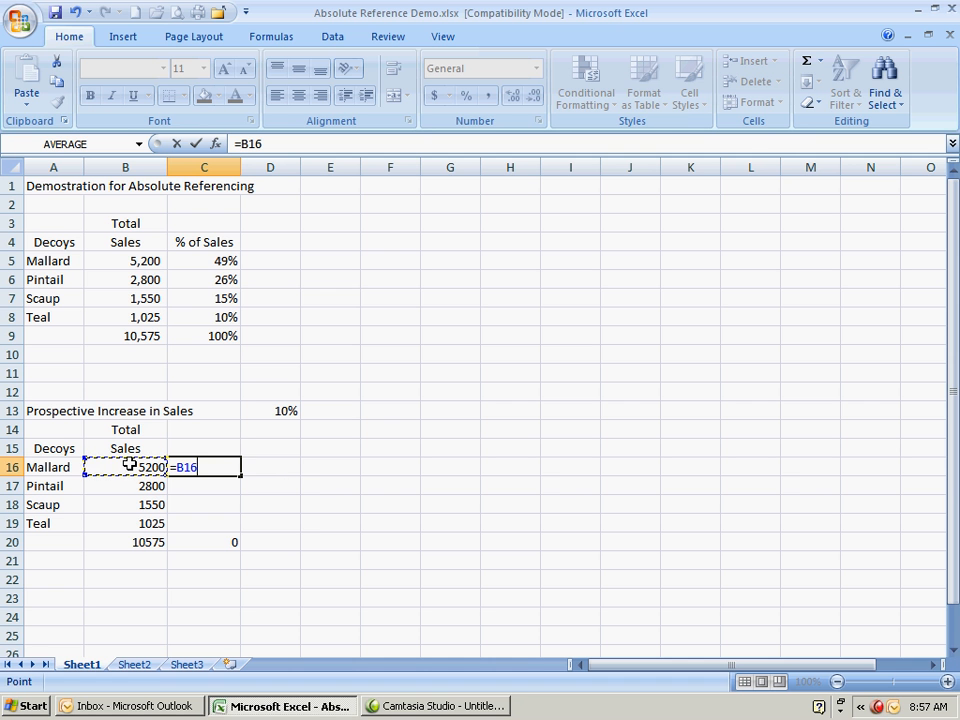
{"action": "type", "text": "*"}
{"action": "type", "text": "(1+$b"}
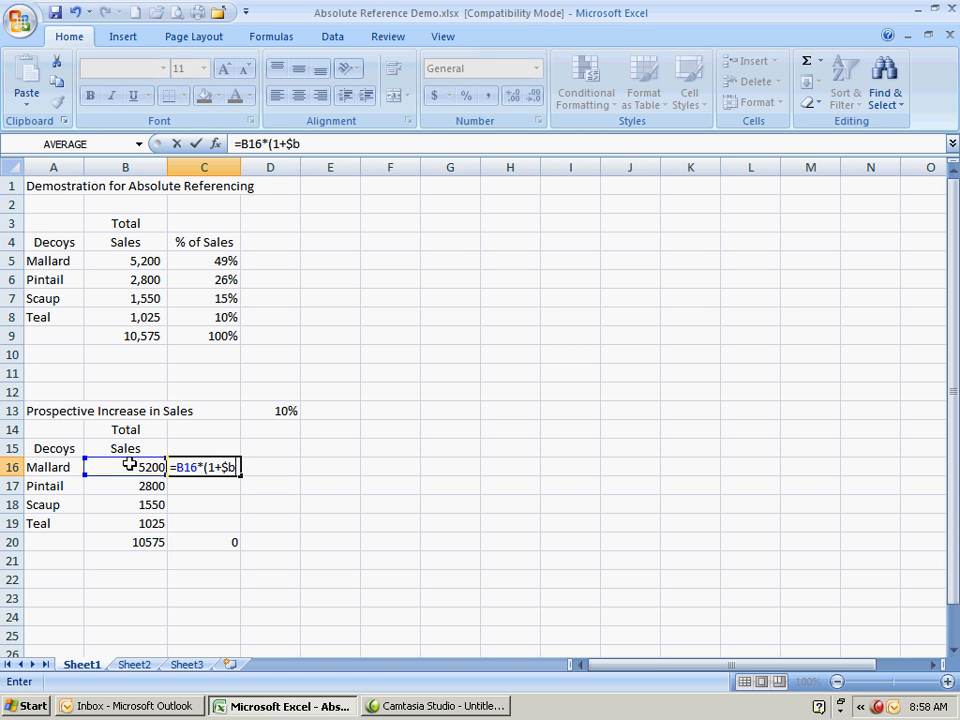
{"action": "type", "text": "$"}
{"action": "key", "text": "BackSpace"}
{"action": "key", "text": "BackSpace"}
{"action": "type", "text": "c"}
{"action": "key", "text": "BackSpace"}
{"action": "type", "text": "d$1"}
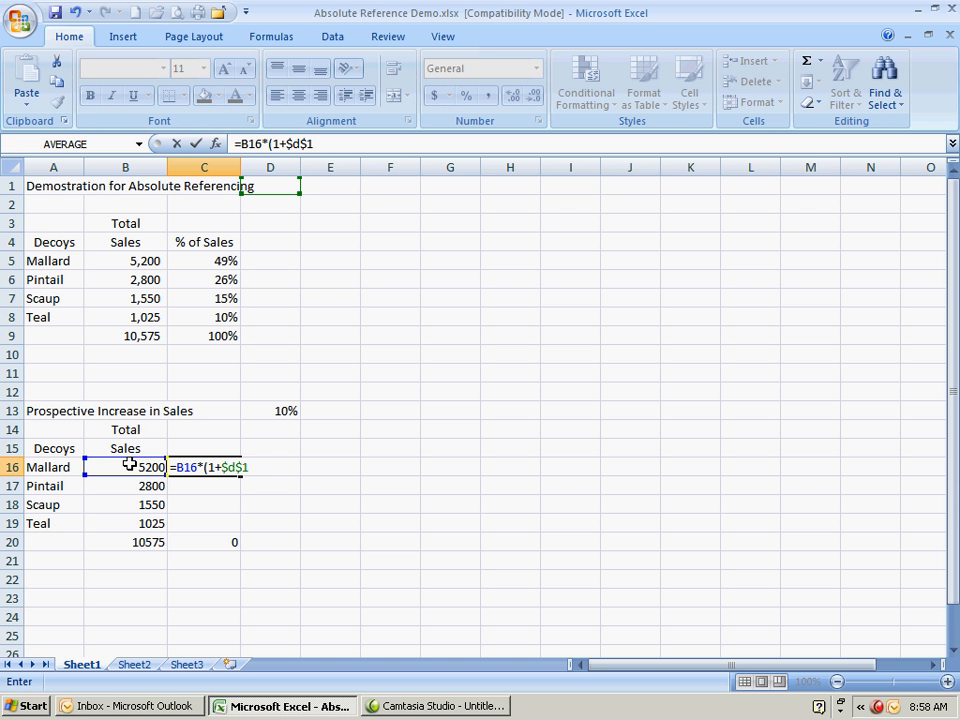
{"action": "type", "text": "3"}
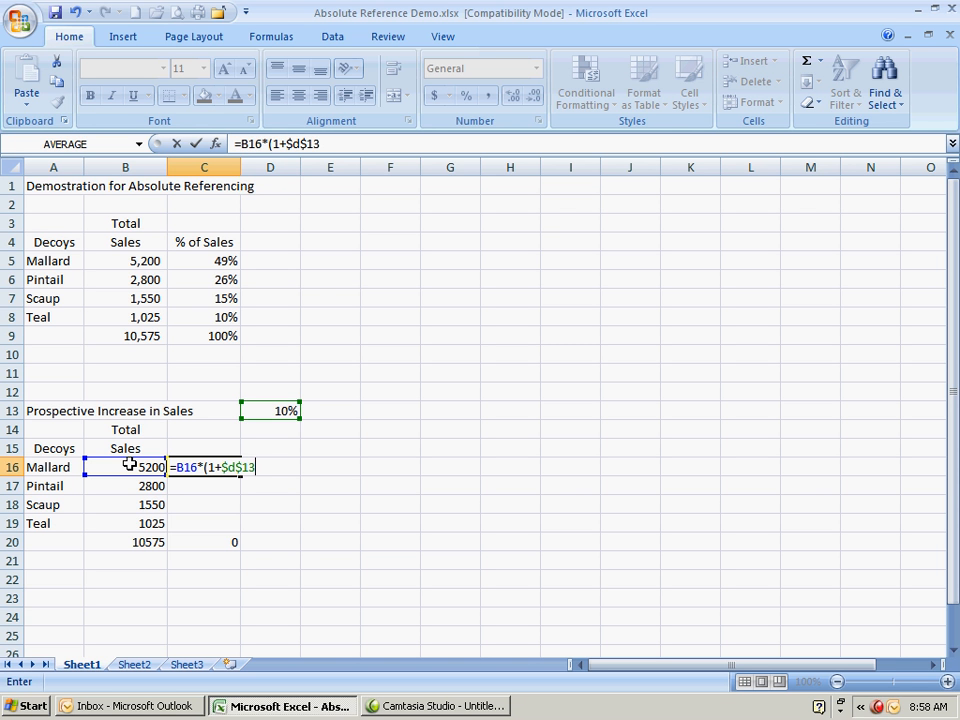
{"action": "type", "text": ")"}
{"action": "key", "text": "Return"}
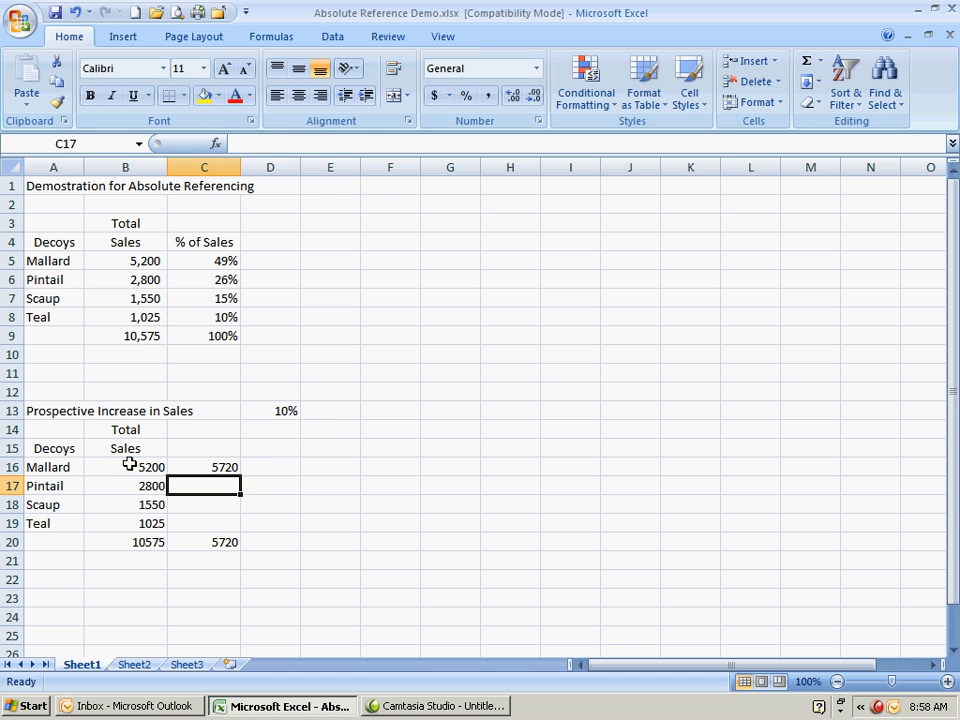
Step: Fill the C16 formula down through C19 and check the total formula in C20
{"action": "left_click", "coordinate": [222, 470]}
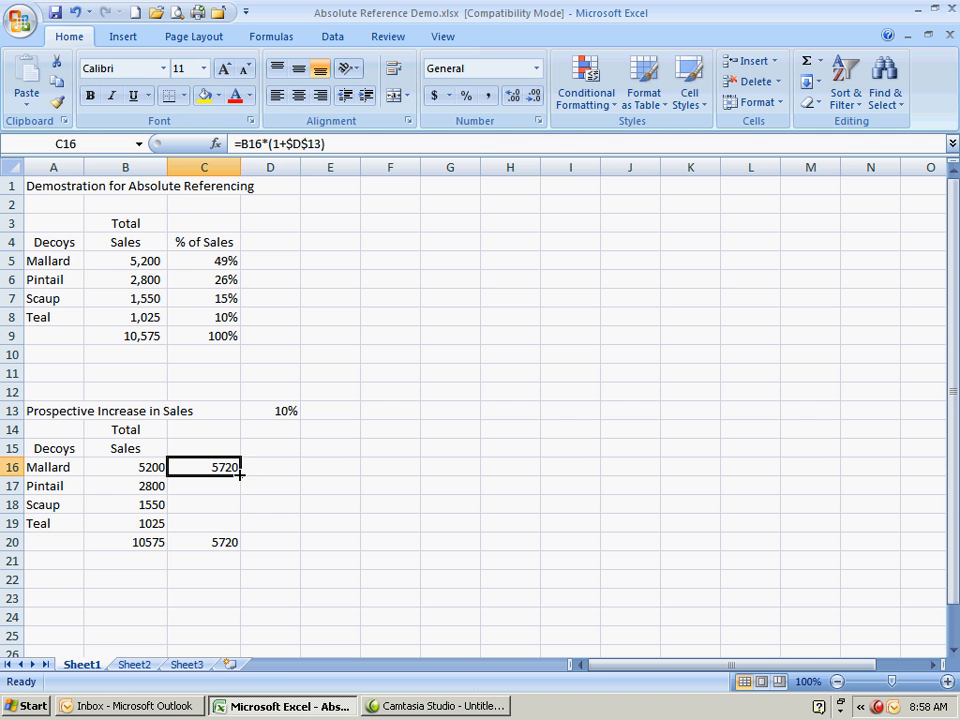
{"action": "left_click_drag", "start_coordinate": [240, 475], "coordinate": [230, 528]}
{"action": "left_click_drag", "start_coordinate": [231, 528], "coordinate": [234, 526]}
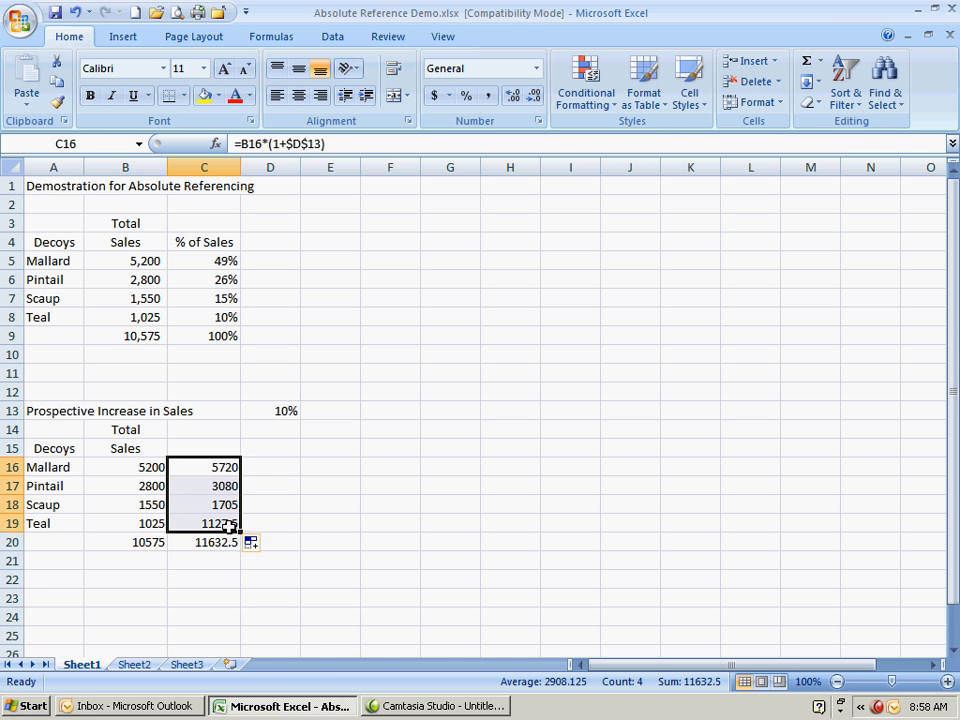
{"action": "left_click", "coordinate": [222, 545]}
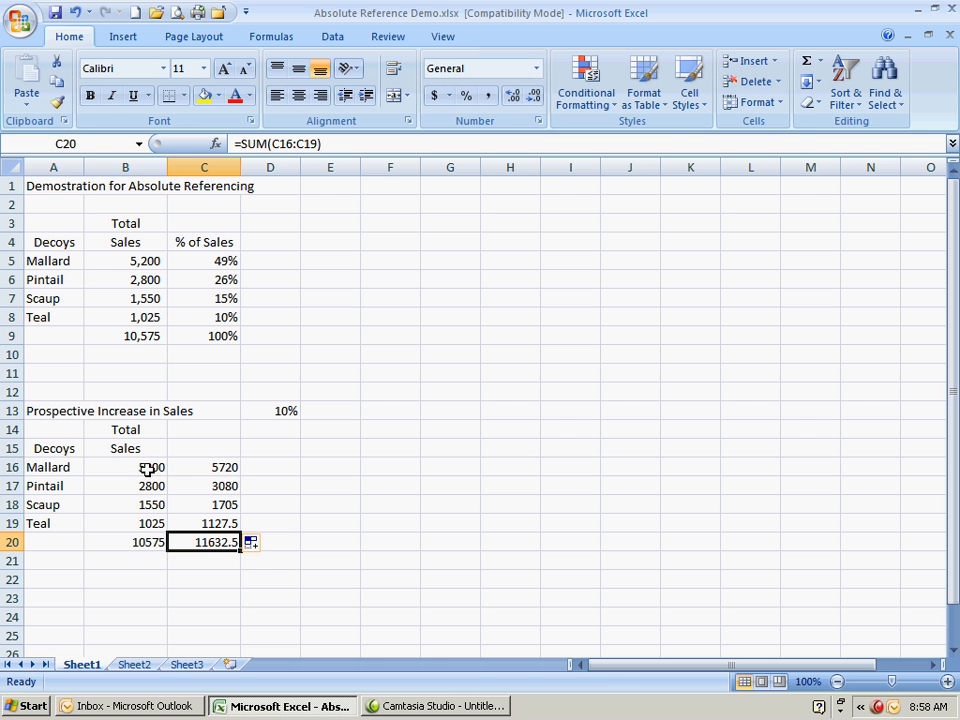
Step: Format the sales figures in B16:C20 with comma style and no decimal places
{"action": "left_click_drag", "start_coordinate": [152, 468], "coordinate": [212, 541]}
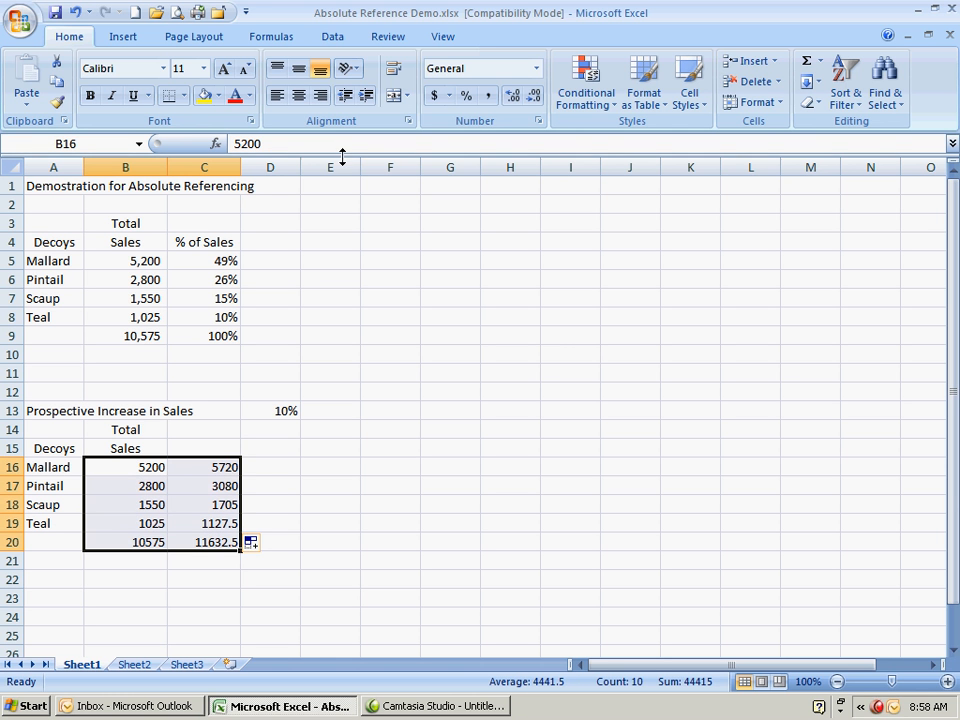
{"action": "left_click", "coordinate": [490, 96]}
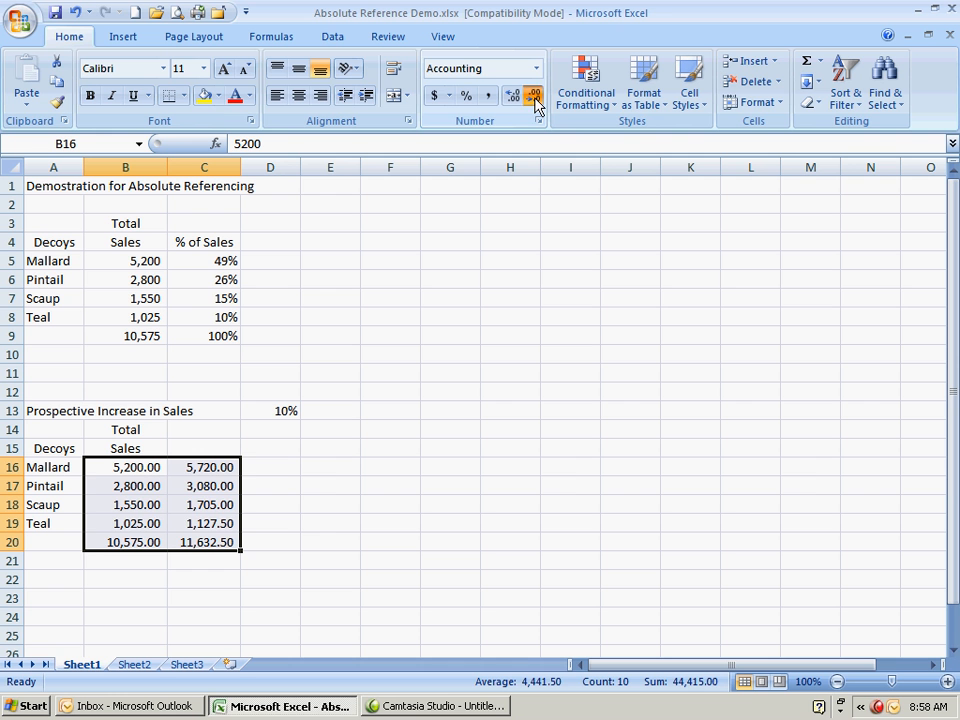
{"action": "left_click", "coordinate": [534, 97]}
{"action": "left_click", "coordinate": [534, 97]}
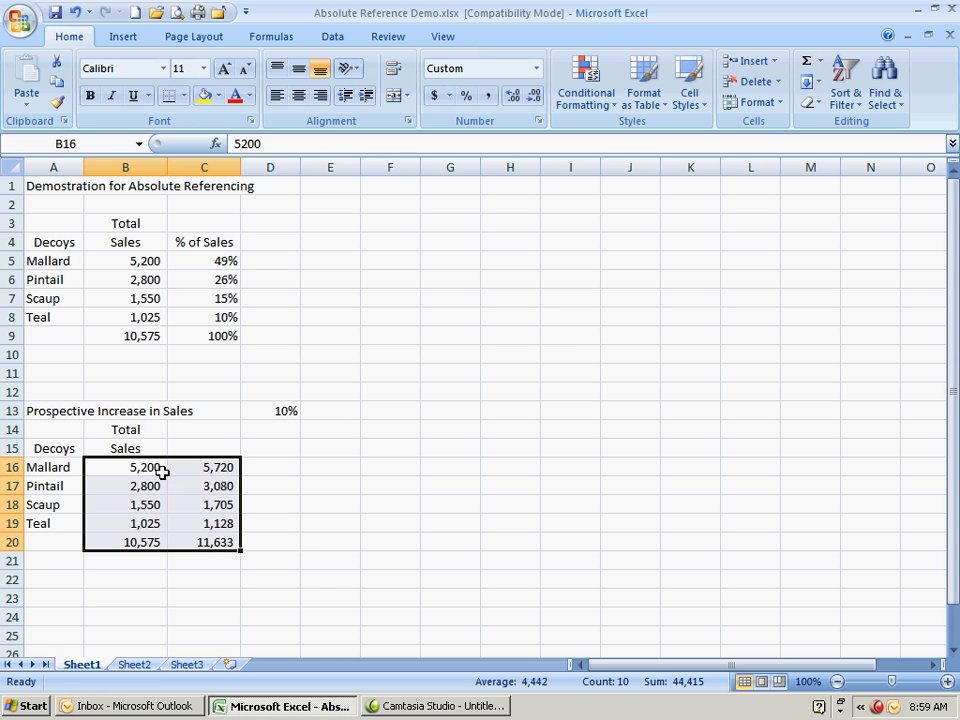
Step: Set the prospective sales increase in D13 to 20% and check the Mallard projection in C16
{"action": "left_click", "coordinate": [212, 467]}
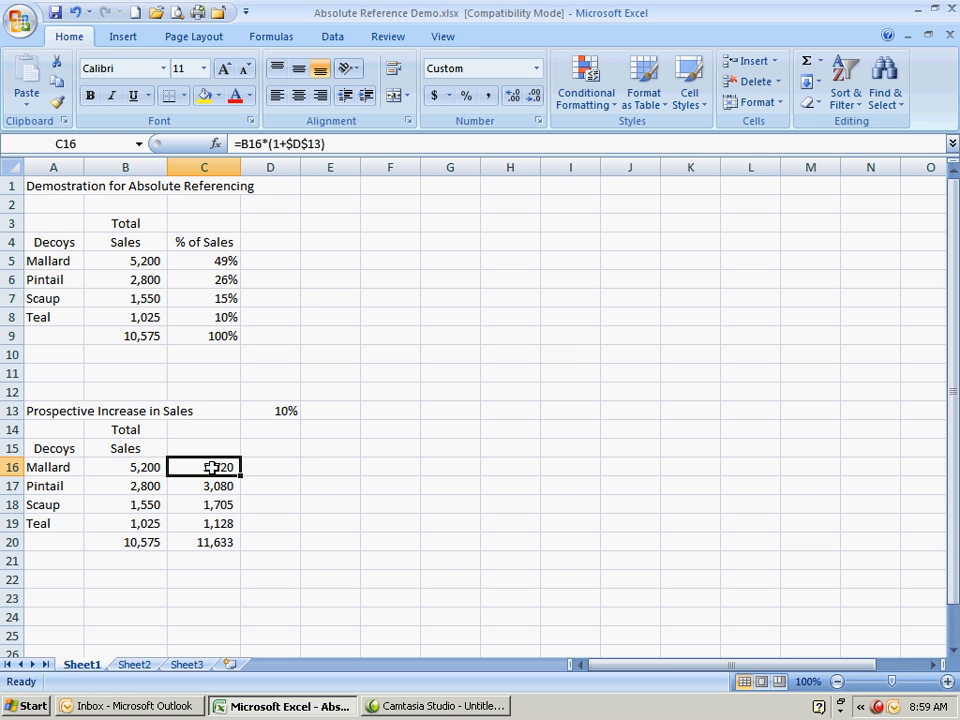
{"action": "left_click", "coordinate": [269, 411]}
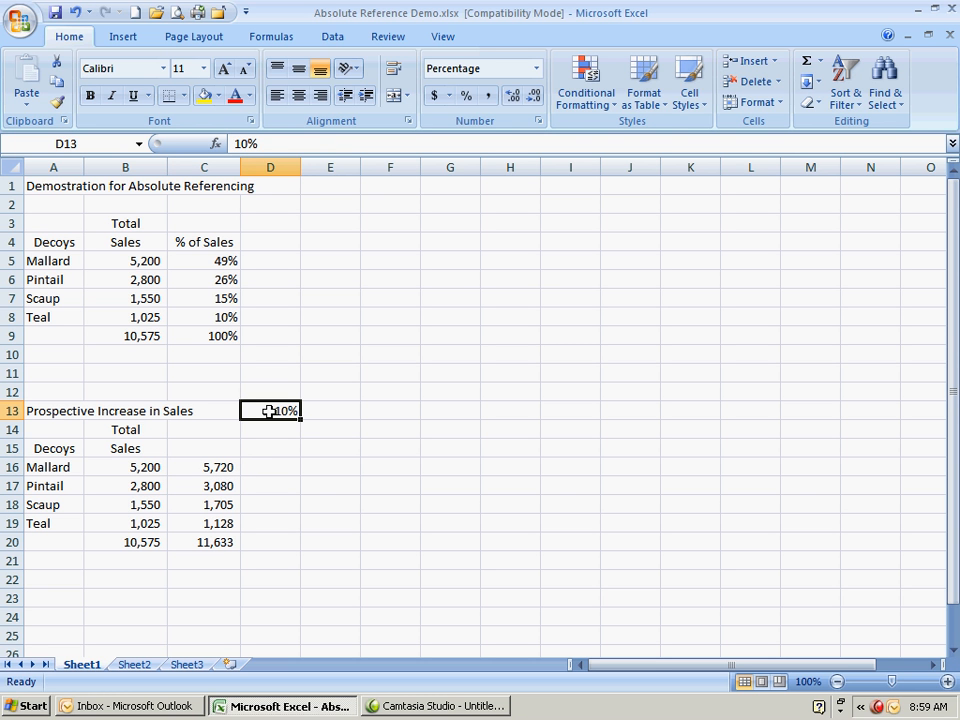
{"action": "type", "text": "2"}
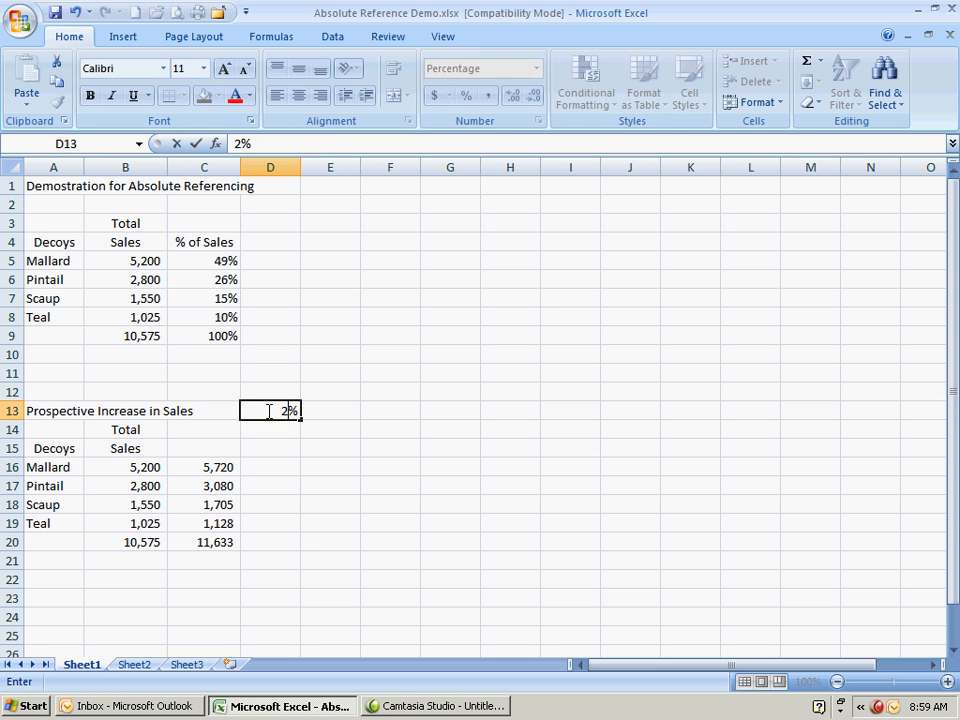
{"action": "type", "text": "0"}
{"action": "key", "text": "Return"}
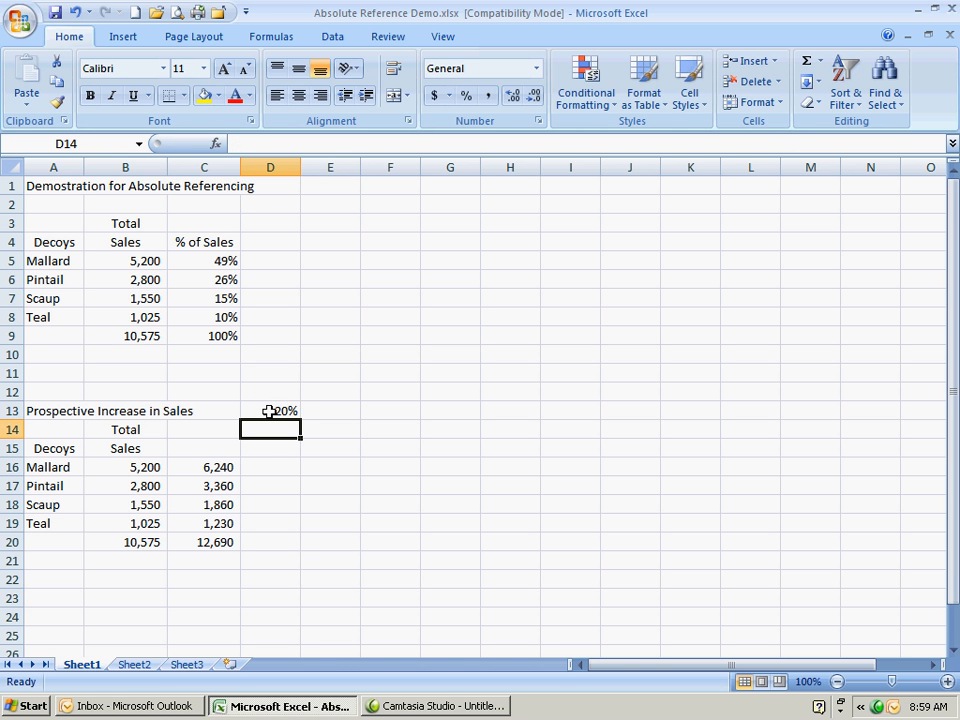
{"action": "left_click", "coordinate": [212, 470]}
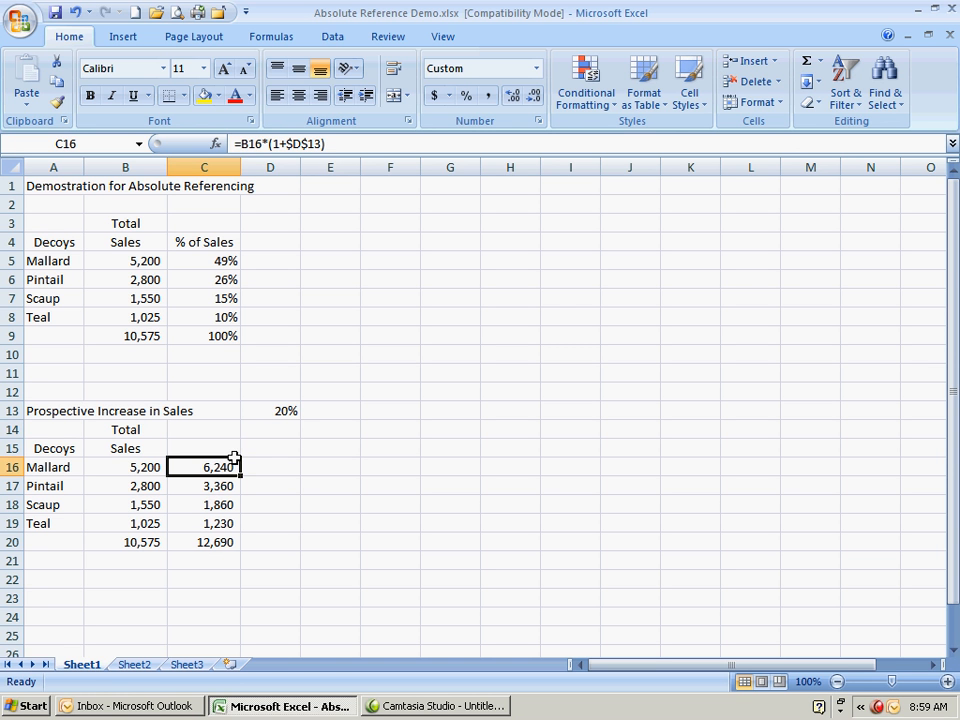
Step: Set the prospective sales increase in D13 to 5% and review the Mallard formula in C16
{"action": "left_click", "coordinate": [283, 411]}
{"action": "type", "text": "5"}
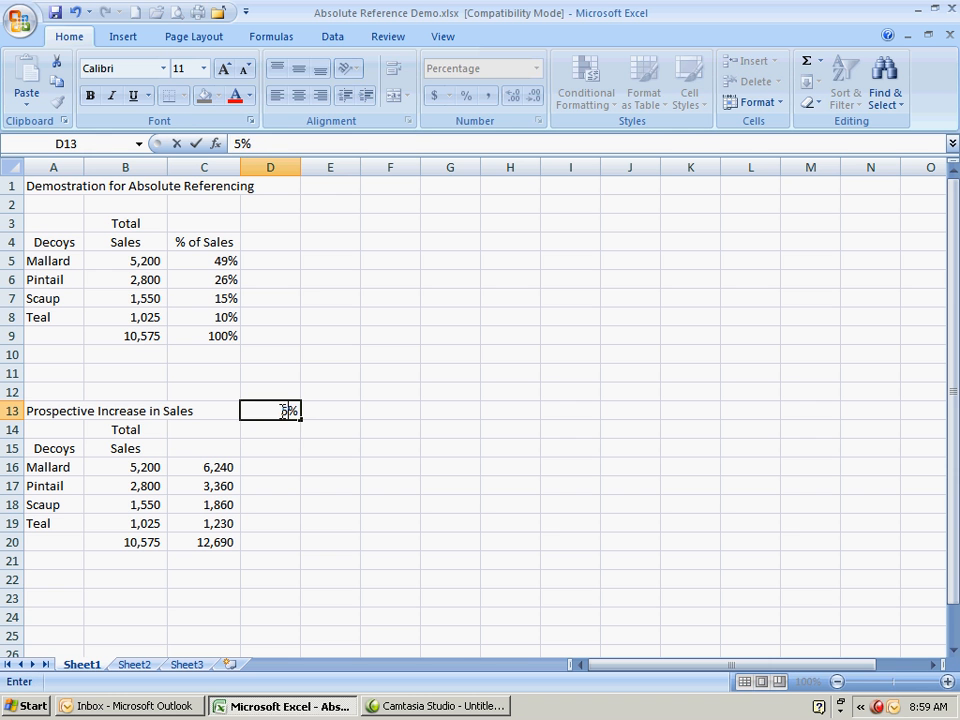
{"action": "key", "text": "Return"}
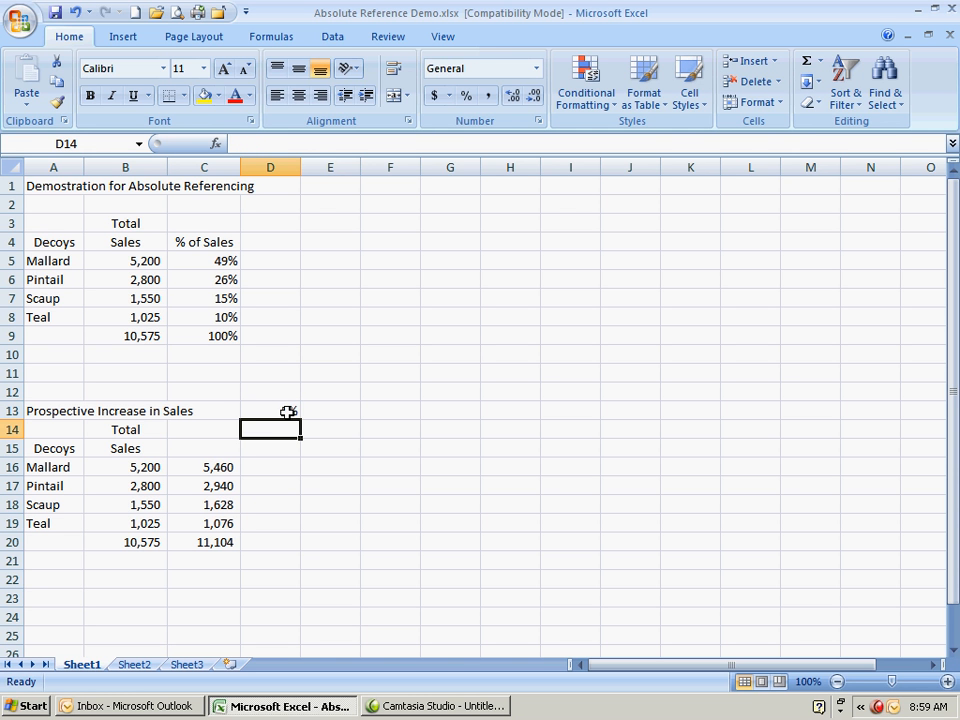
{"action": "left_click", "coordinate": [278, 414]}
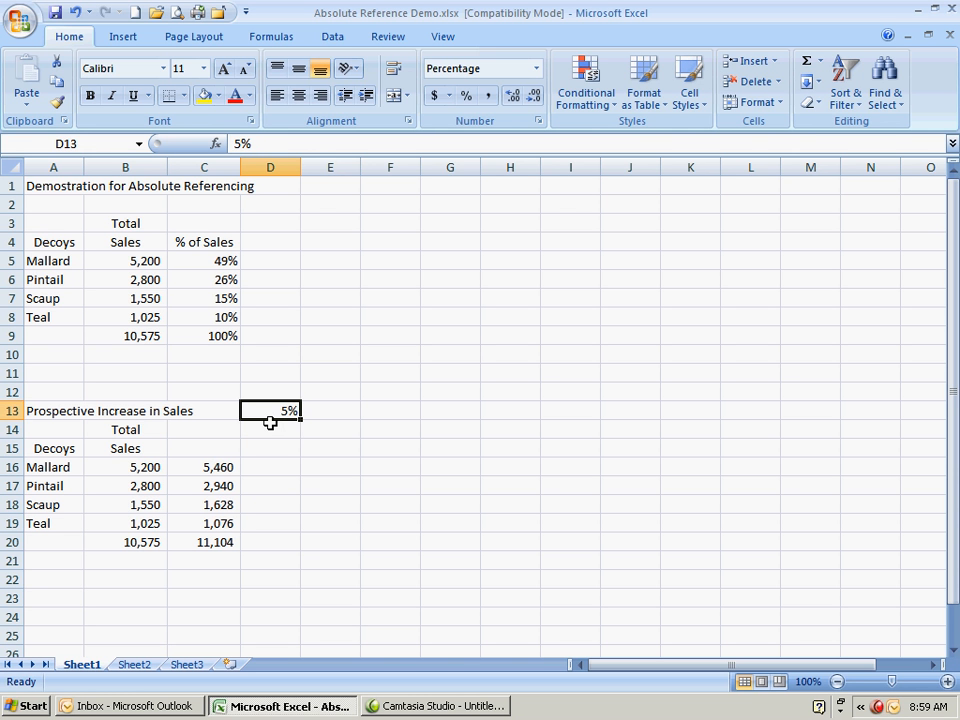
{"action": "left_click", "coordinate": [224, 468]}
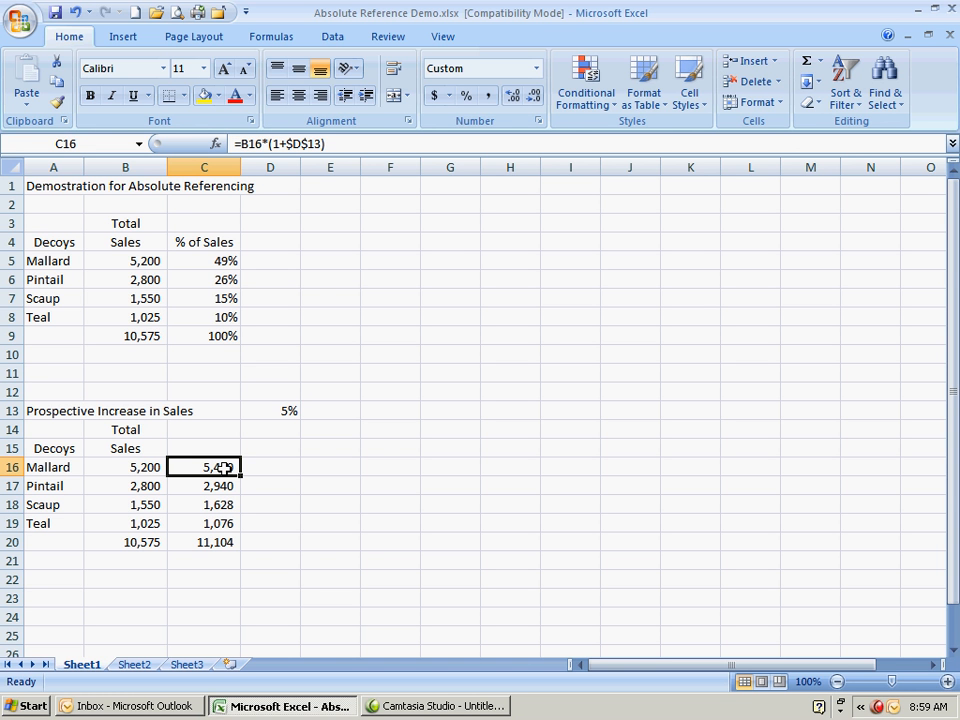